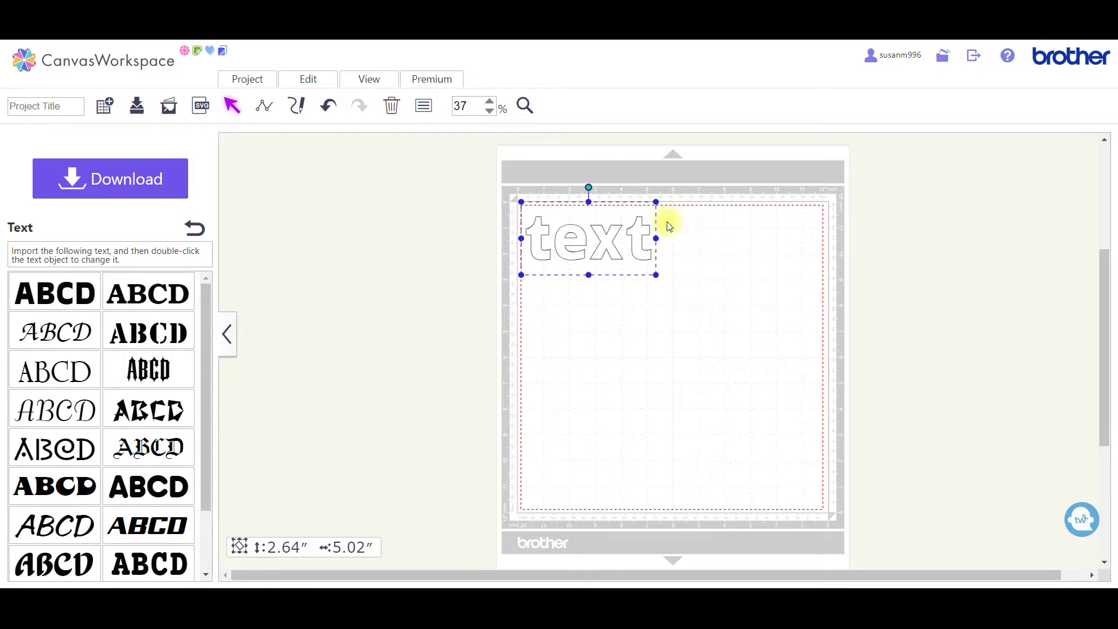
Replace the placeholder word "text" on the mat with the single letter "R".
{"action": "double_click", "coordinate": [648, 256]}
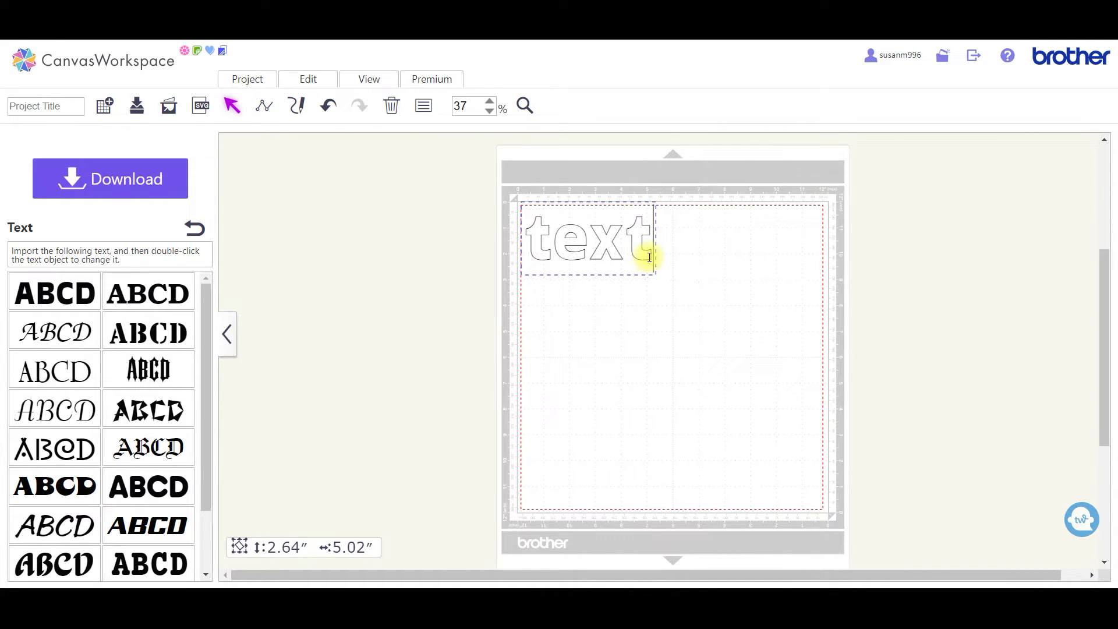
{"action": "key", "text": "BackSpace"}
{"action": "key", "text": "BackSpace"}
{"action": "key", "text": "BackSpace"}
{"action": "key", "text": "BackSpace"}
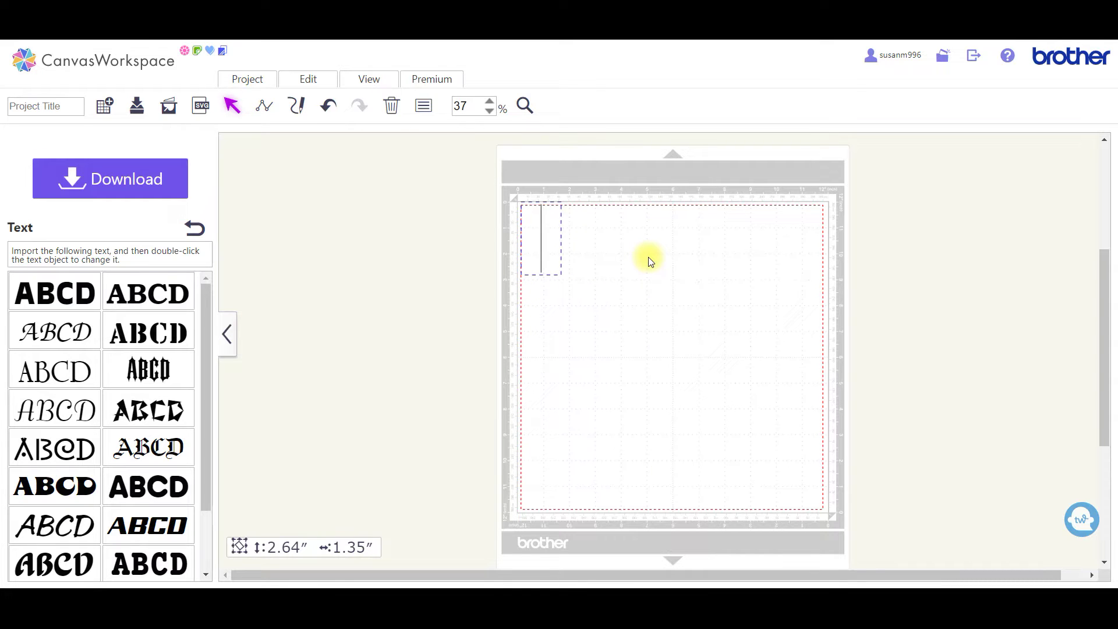
{"action": "type", "text": "R"}
{"action": "left_click", "coordinate": [601, 241]}
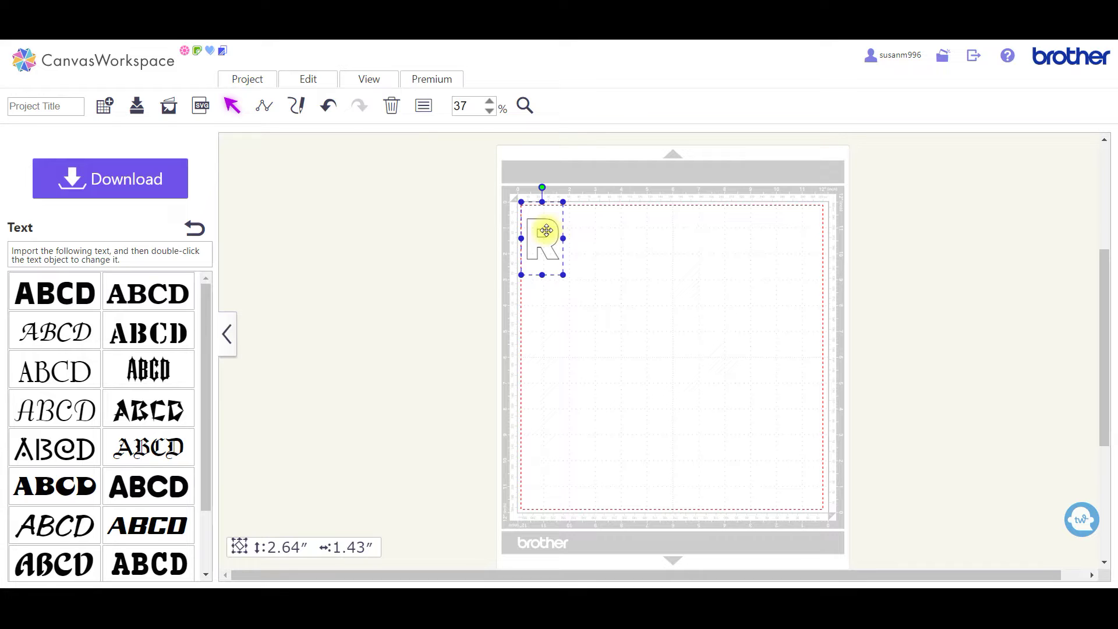
Move the letter R to the mat's upper right area and enlarge it proportionally to about 5.26" high by 2.83" wide.
{"action": "left_click_drag", "start_coordinate": [545, 231], "coordinate": [764, 248]}
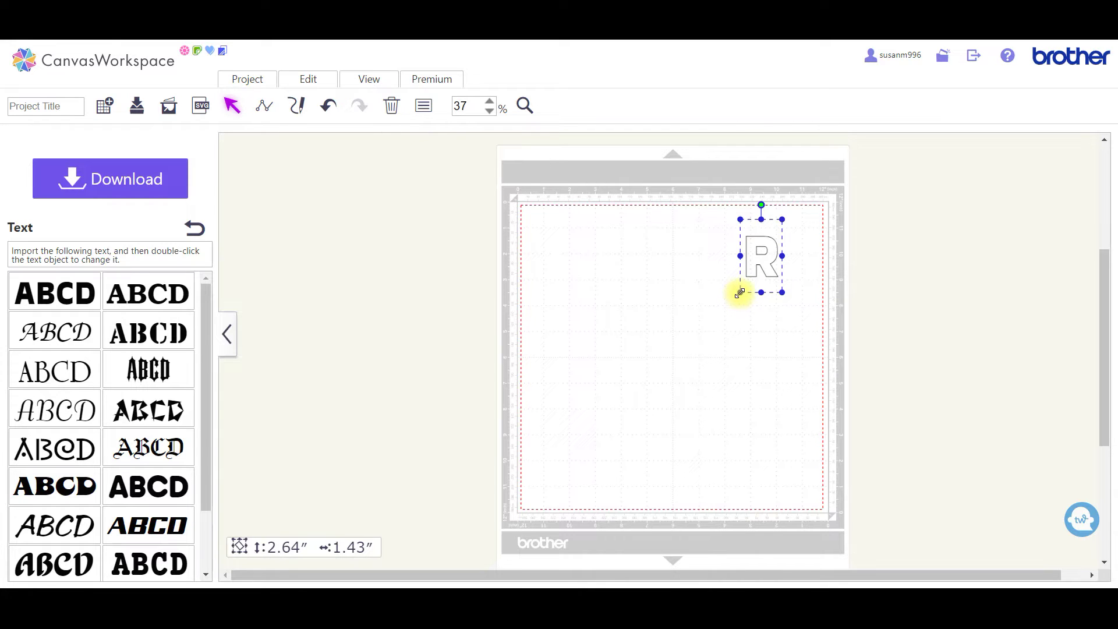
{"action": "left_click_drag", "start_coordinate": [739, 292], "coordinate": [705, 390]}
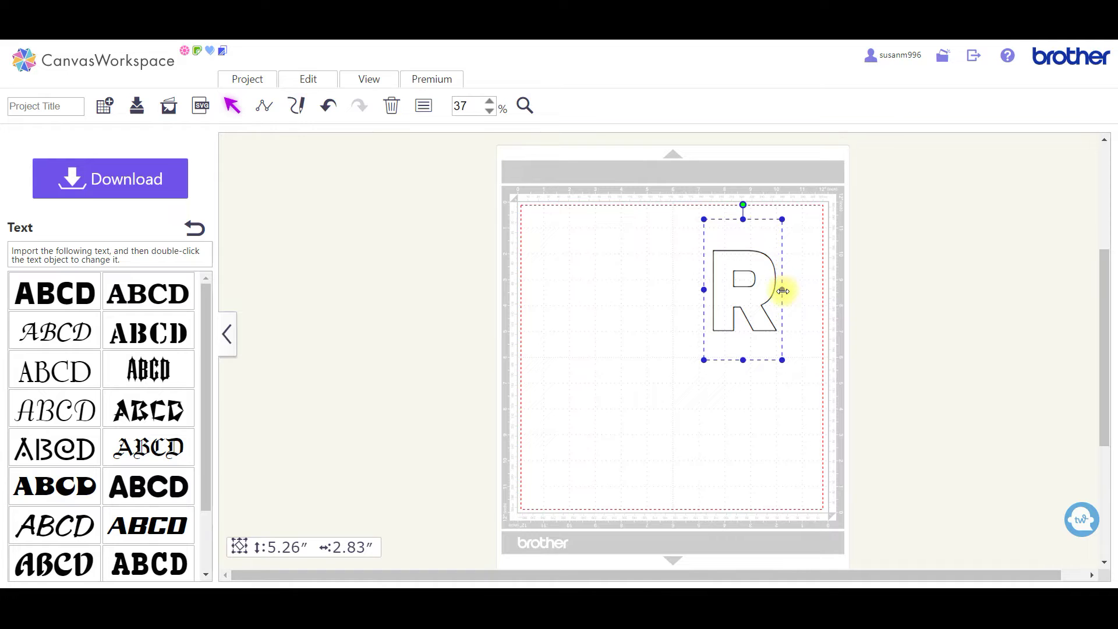
Try stretching only the width of the letter R to about 3.71", and undo the stretch.
{"action": "left_click_drag", "start_coordinate": [782, 291], "coordinate": [808, 282]}
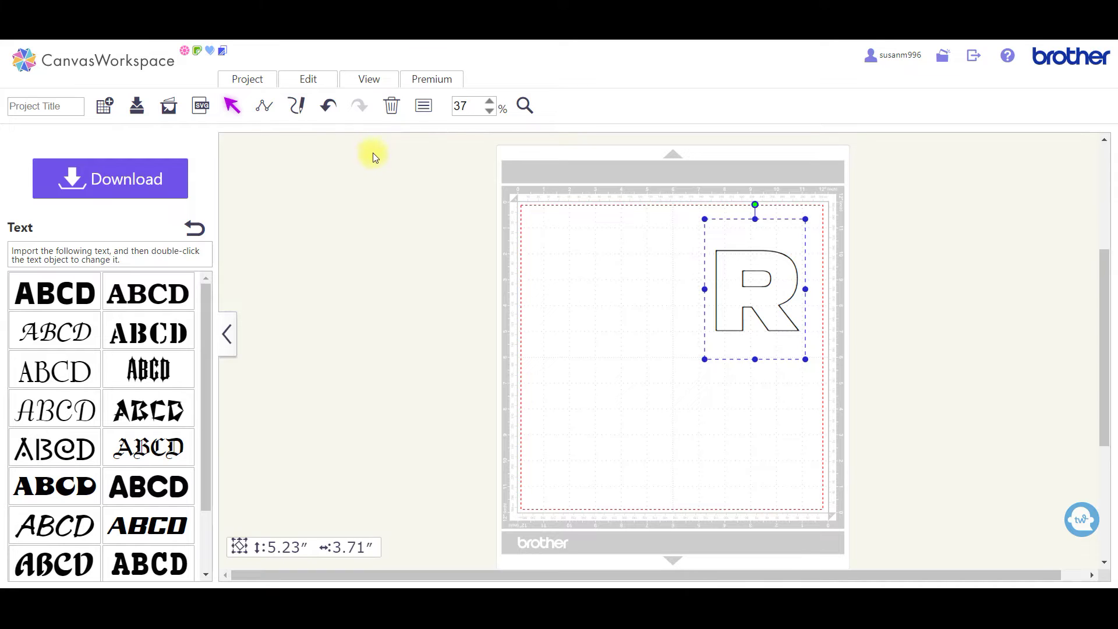
{"action": "left_click", "coordinate": [328, 106]}
Open the properties of the letter R and turn off Maintain aspect ratio.
{"action": "left_click", "coordinate": [727, 285]}
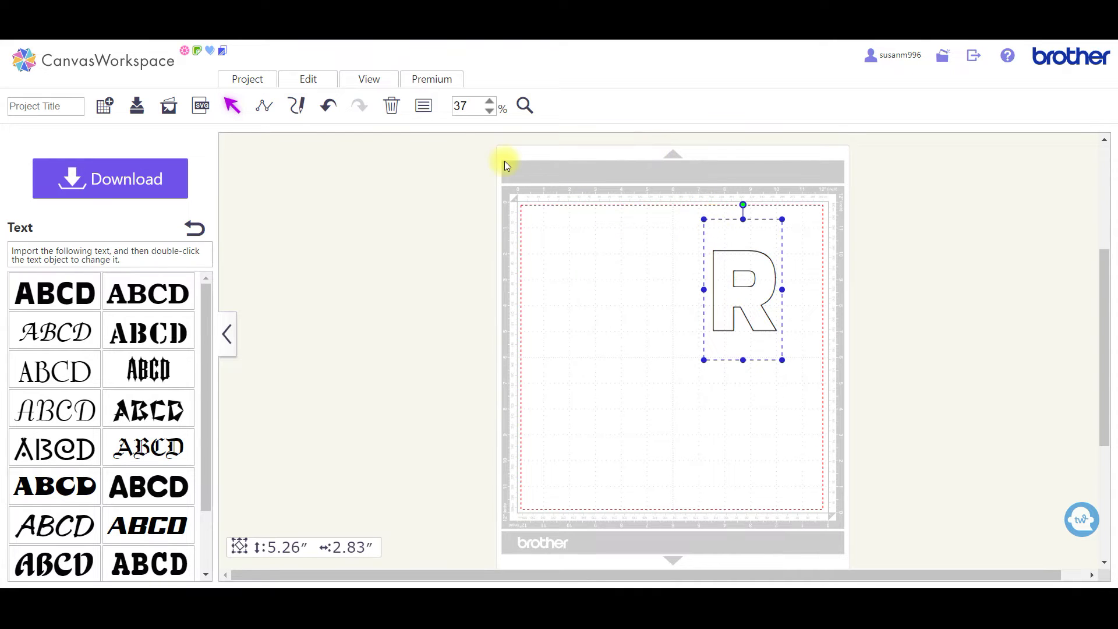
{"action": "left_click", "coordinate": [423, 109]}
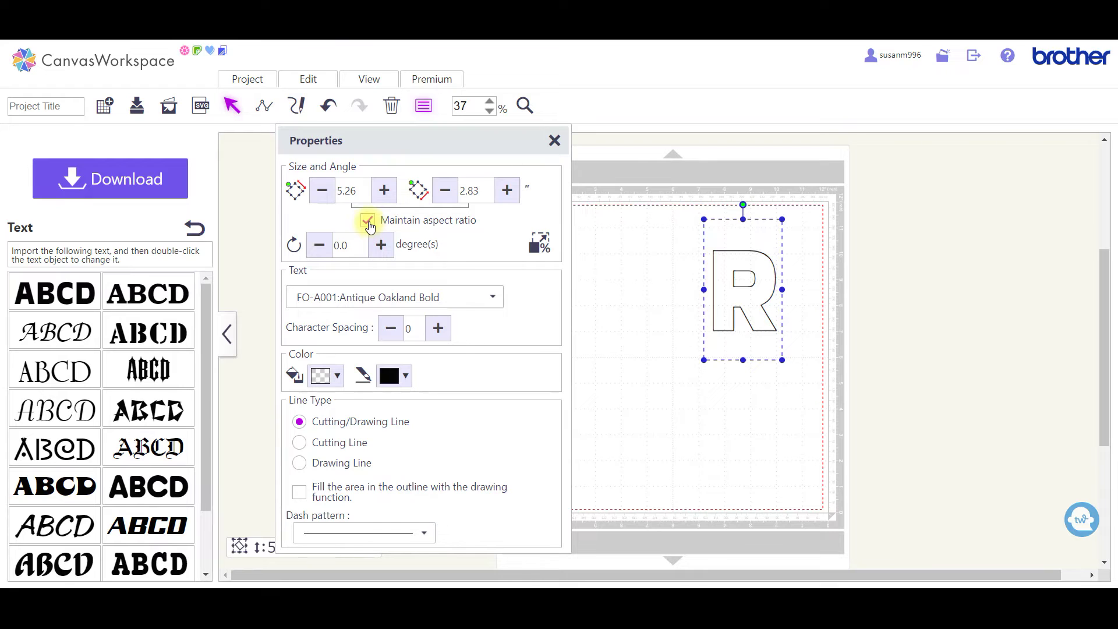
{"action": "left_click", "coordinate": [368, 221]}
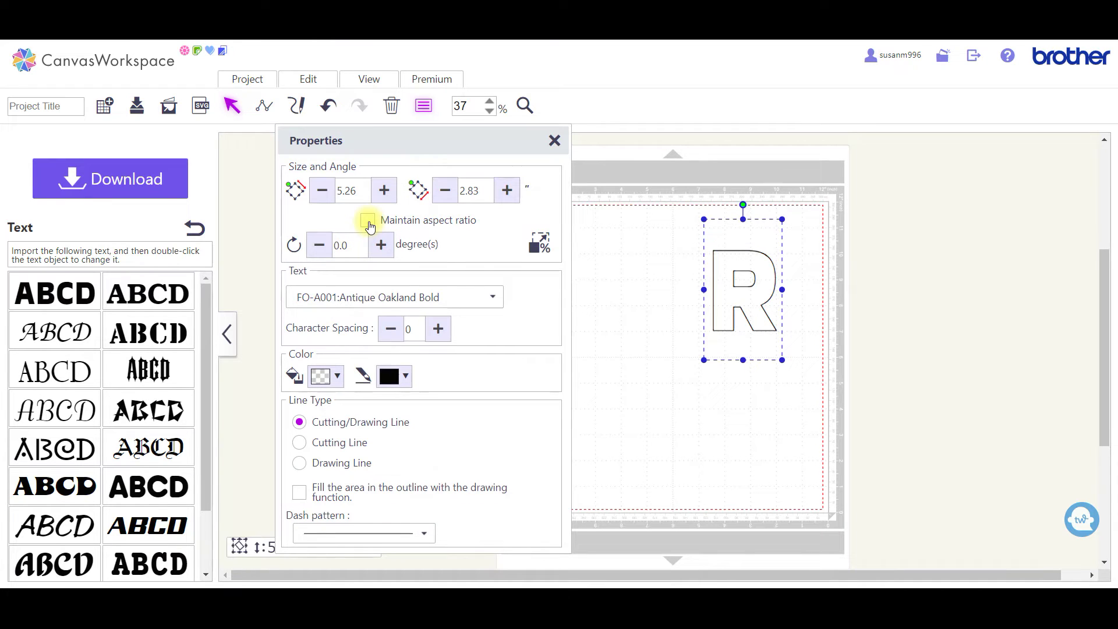
Try widening the letter R to 4.33" without changing its height, and undo the change.
{"action": "left_click", "coordinate": [508, 192]}
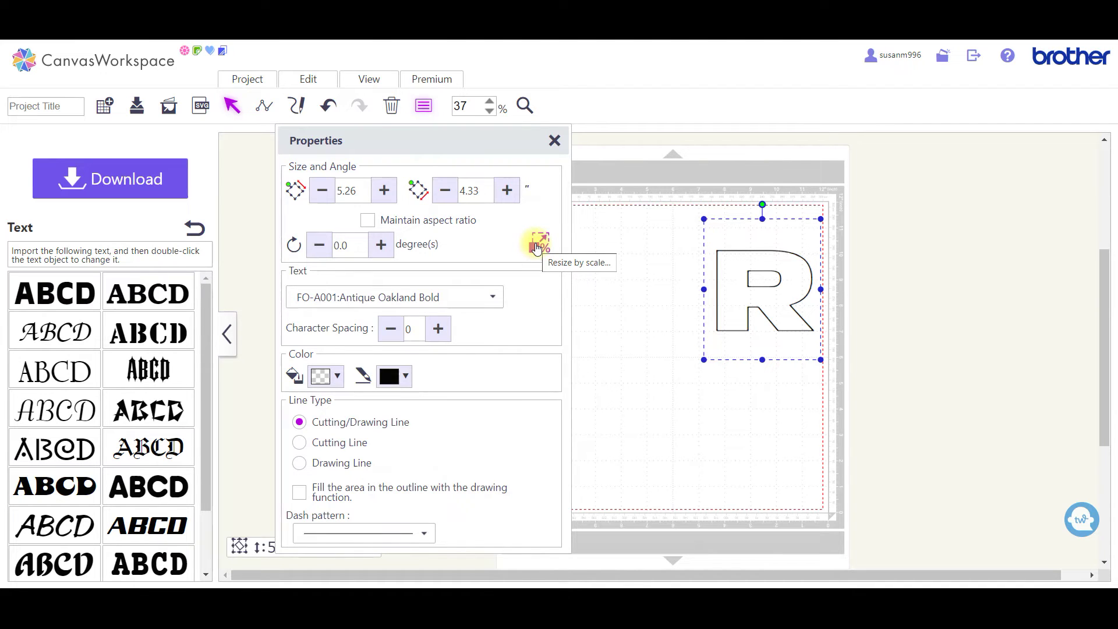
{"action": "left_click", "coordinate": [329, 107]}
{"action": "left_click", "coordinate": [329, 106]}
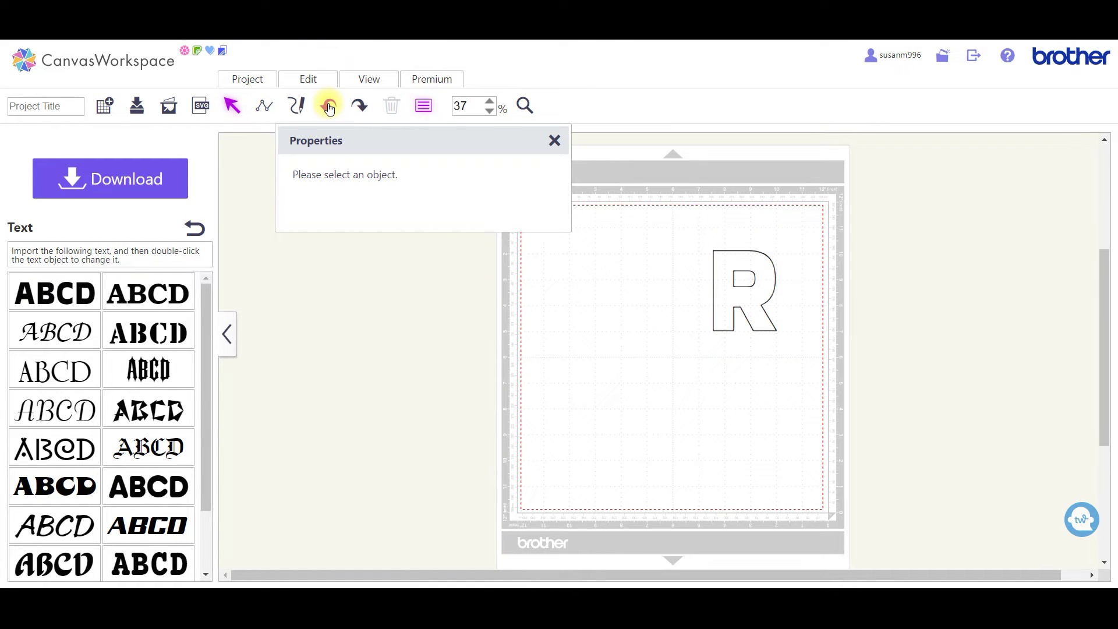
View the Resize by scale options for the letter R and cancel without applying a scale.
{"action": "left_click", "coordinate": [727, 310]}
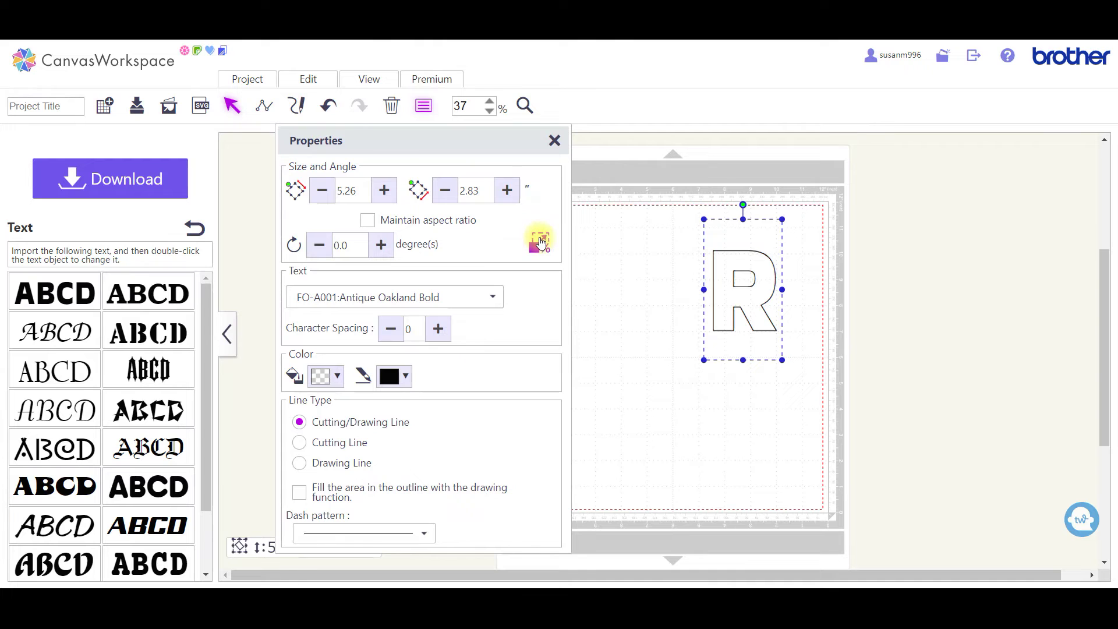
{"action": "left_click", "coordinate": [541, 242]}
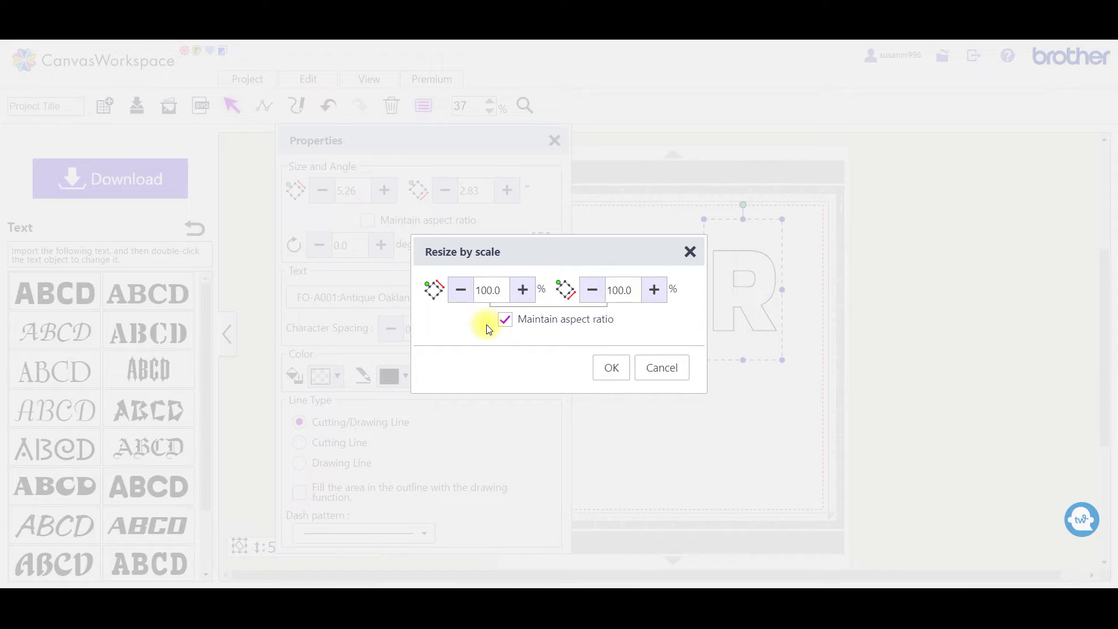
{"action": "left_click", "coordinate": [670, 366]}
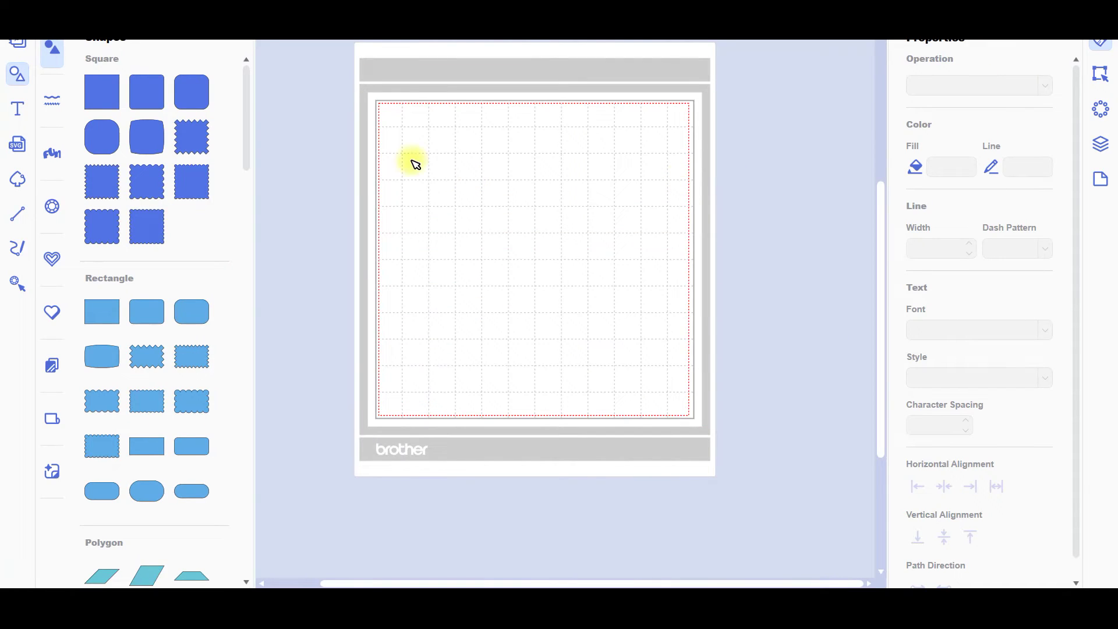
In the desktop version of CanvasWorkspace, add the text "R" in the mat's upper left area and select it.
{"action": "left_click", "coordinate": [17, 112]}
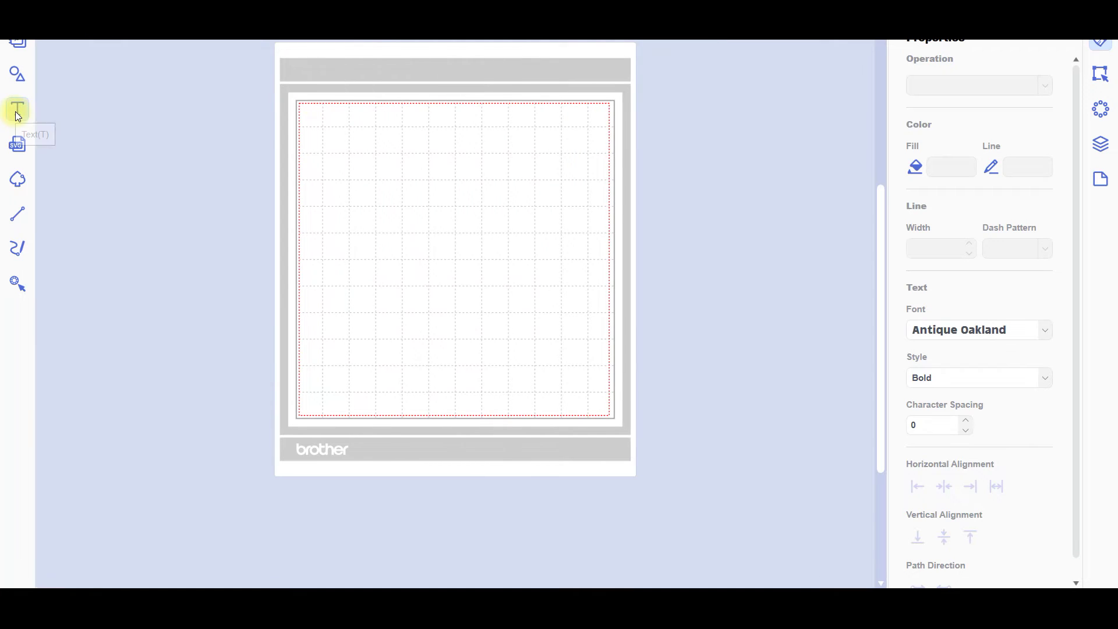
{"action": "left_click", "coordinate": [343, 116]}
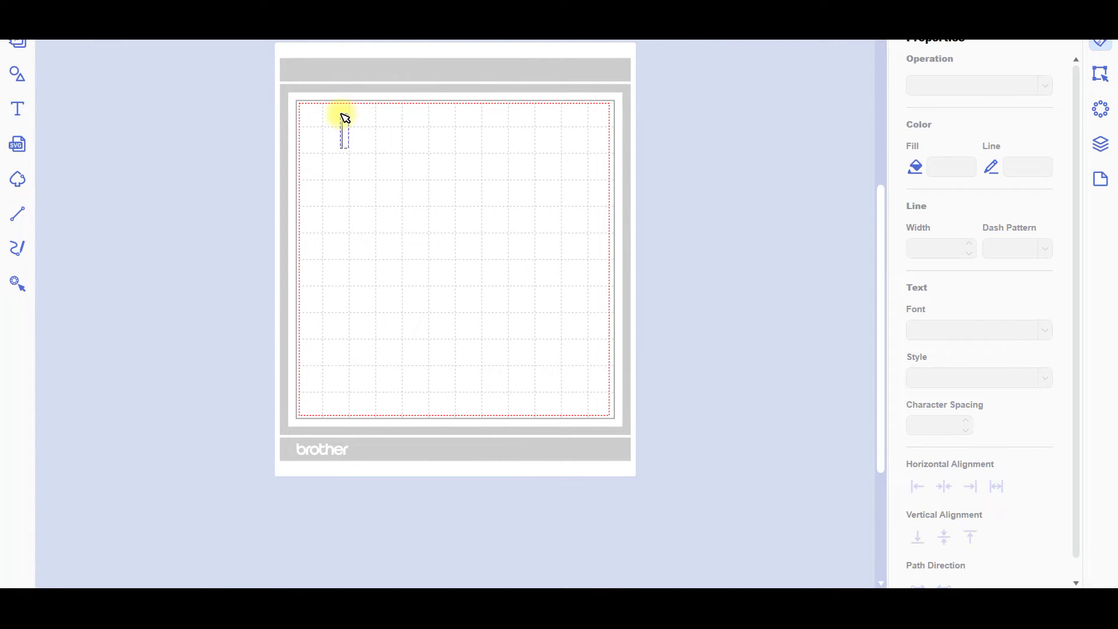
{"action": "type", "text": "R"}
{"action": "left_click", "coordinate": [350, 129]}
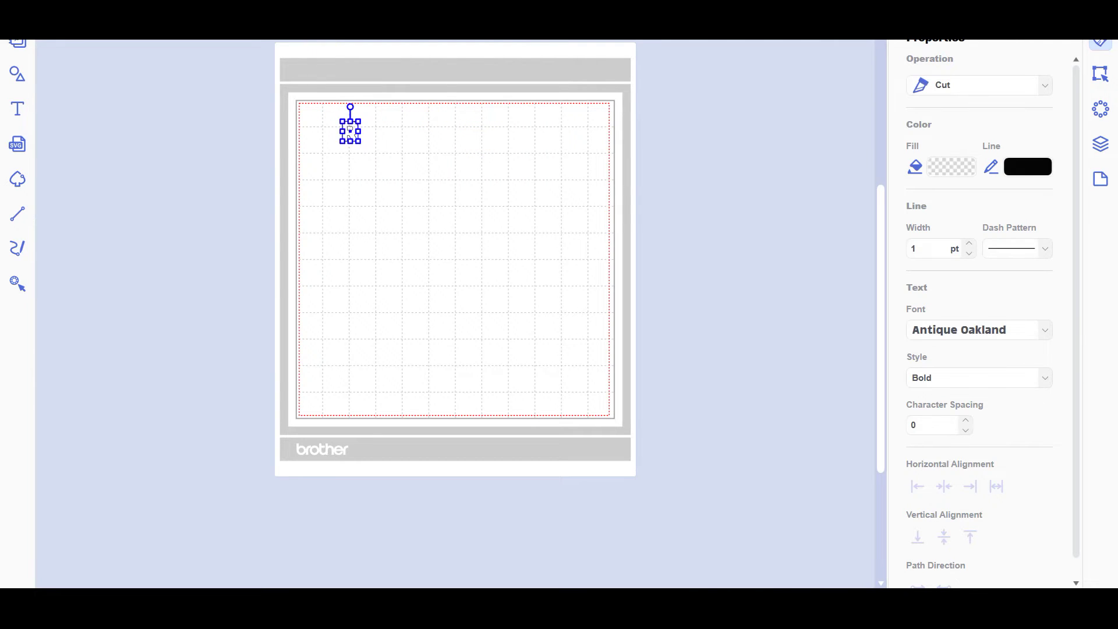
Enlarge the letter R proportionally to about 2.24" wide by 2.85" high.
{"action": "scroll", "coordinate": [350, 128], "scroll_direction": "up", "scroll_amount": 2}
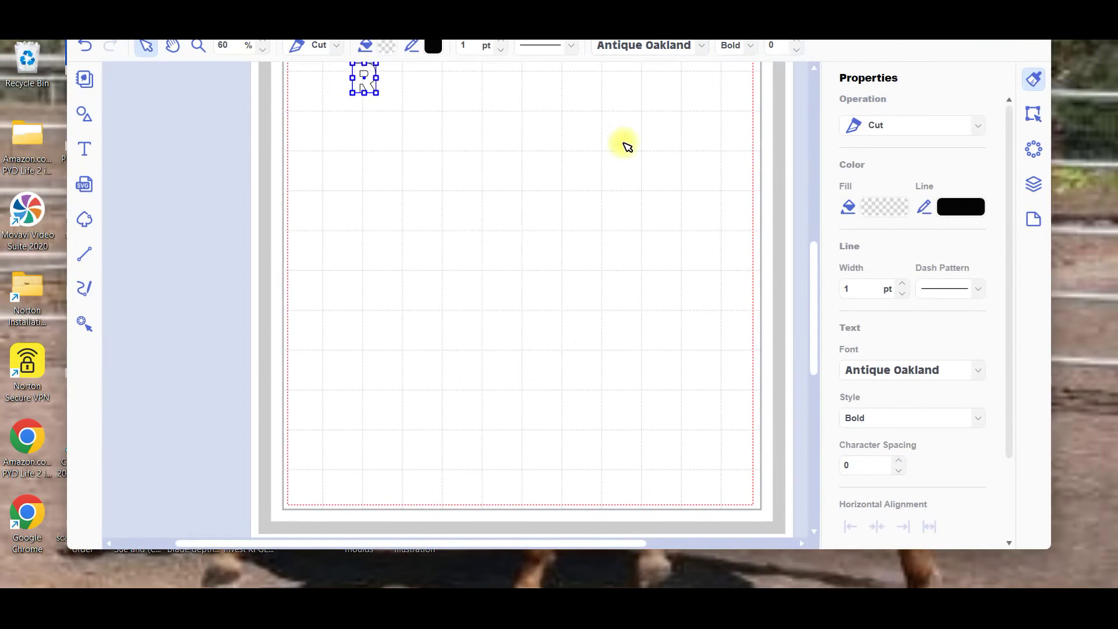
{"action": "left_click", "coordinate": [550, 114]}
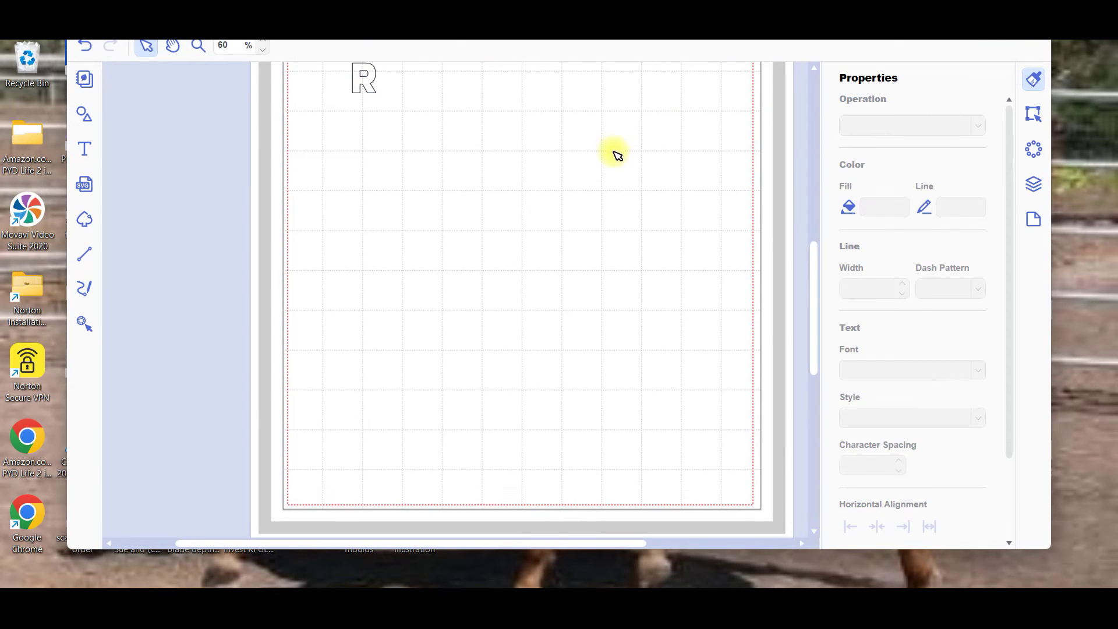
{"action": "left_click_drag", "start_coordinate": [577, 40], "coordinate": [580, 50]}
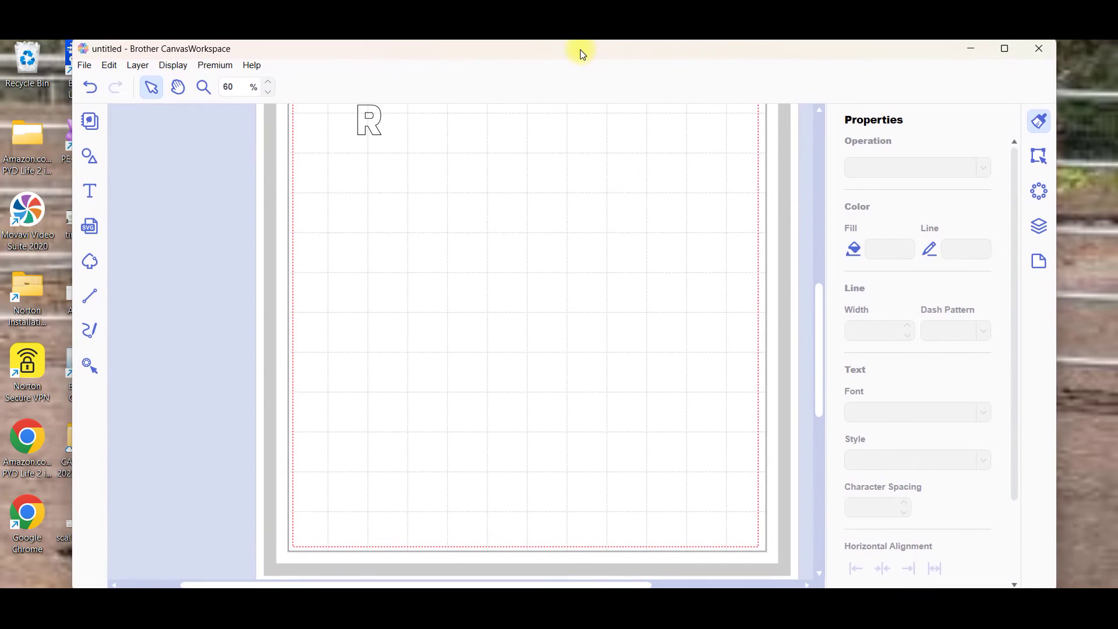
{"action": "left_click", "coordinate": [373, 119]}
{"action": "left_click", "coordinate": [272, 84]}
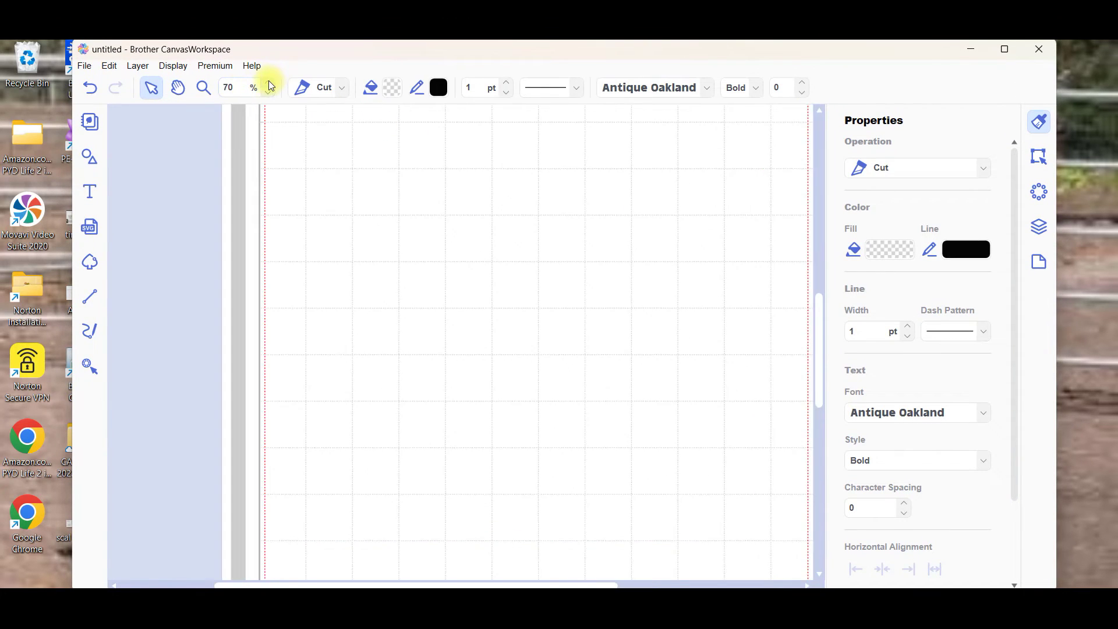
{"action": "scroll", "coordinate": [815, 326], "scroll_direction": "up", "scroll_amount": 5}
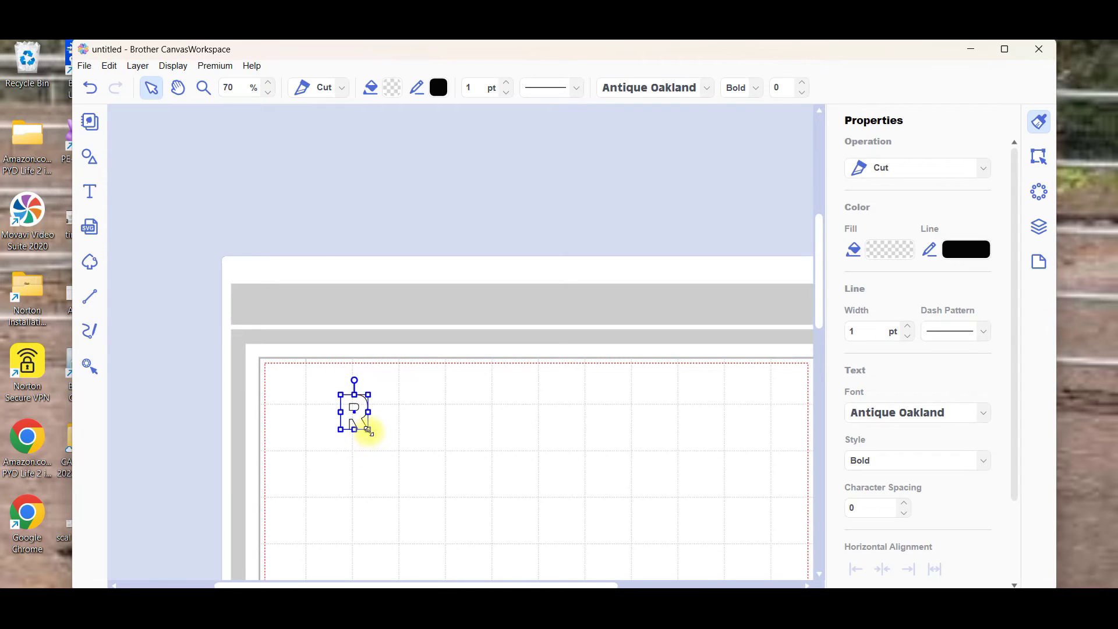
{"action": "left_click_drag", "start_coordinate": [368, 430], "coordinate": [444, 505]}
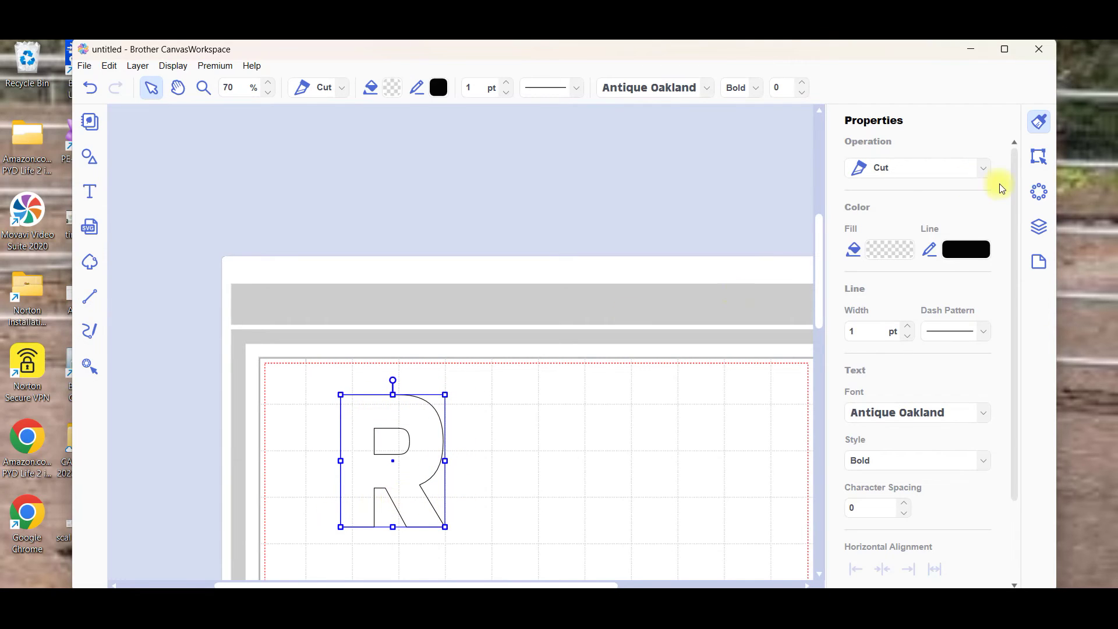
Set the width of the letter R to 5" with Maintain Aspect Ratio kept on.
{"action": "left_click", "coordinate": [1040, 156]}
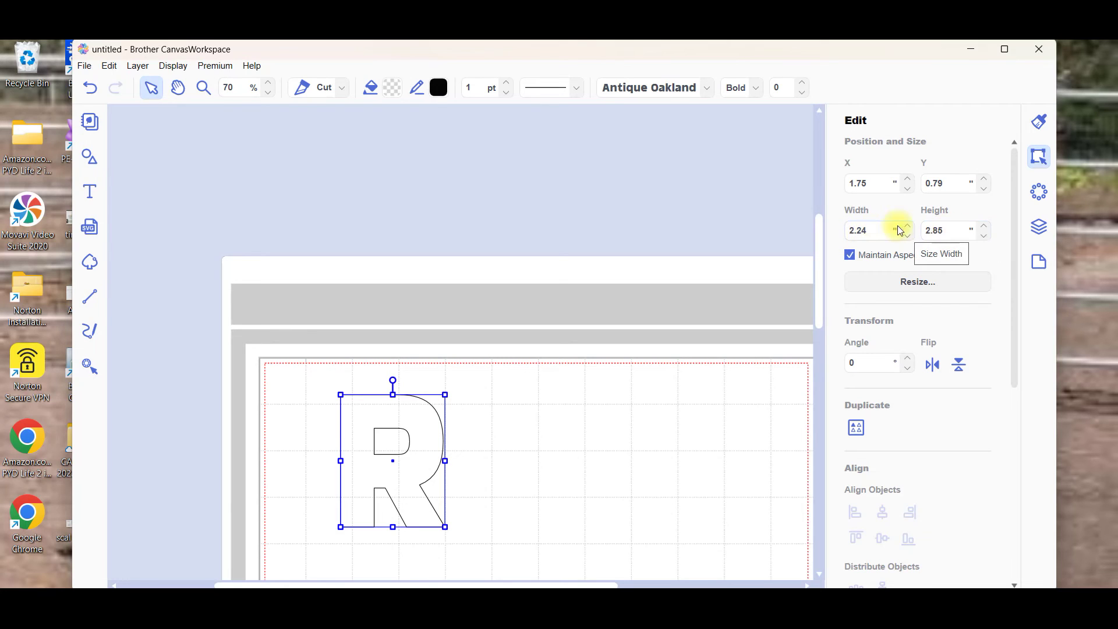
{"action": "left_click_drag", "start_coordinate": [879, 230], "coordinate": [845, 235]}
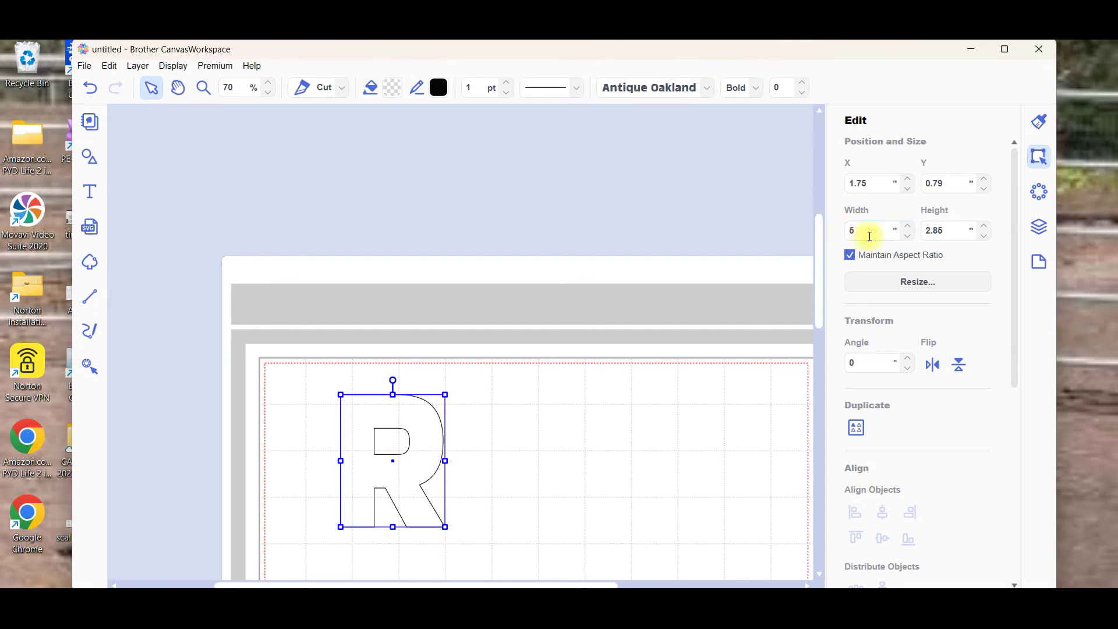
{"action": "left_click", "coordinate": [723, 411]}
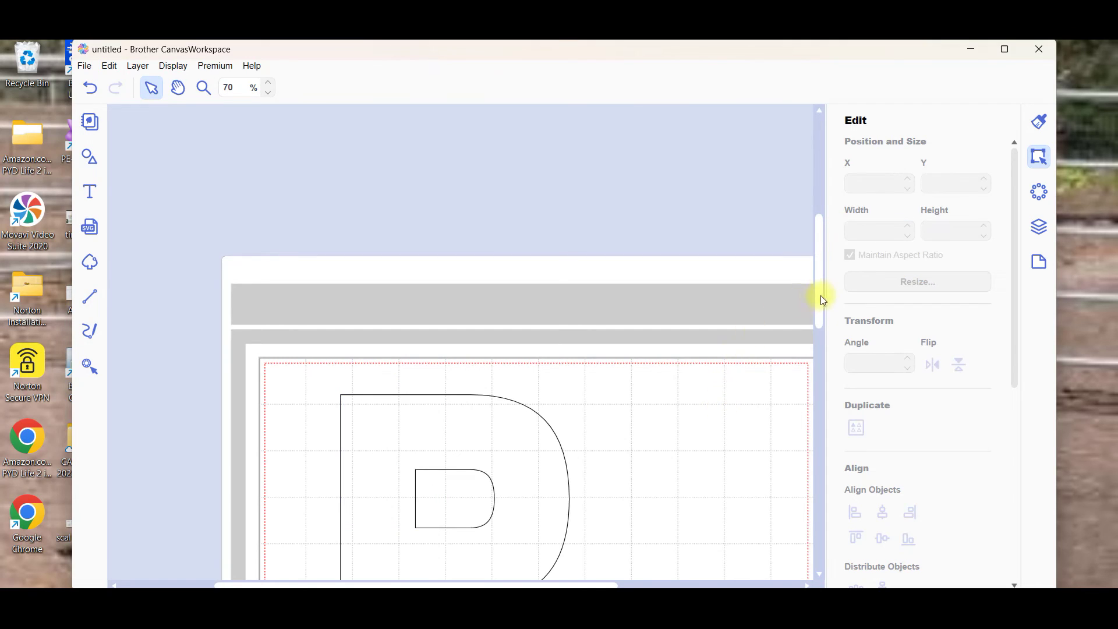
{"action": "left_click_drag", "start_coordinate": [820, 292], "coordinate": [823, 336]}
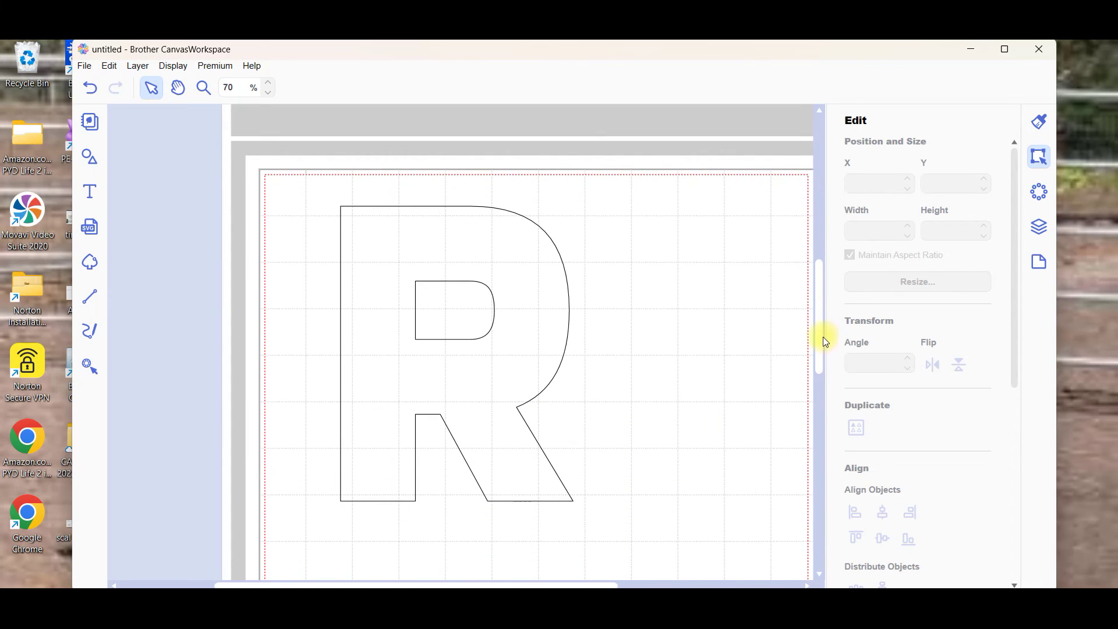
Resize the letter R proportionally to about 4.95" by 6.28", and stretch only its width to about 5.34".
{"action": "left_click", "coordinate": [549, 348]}
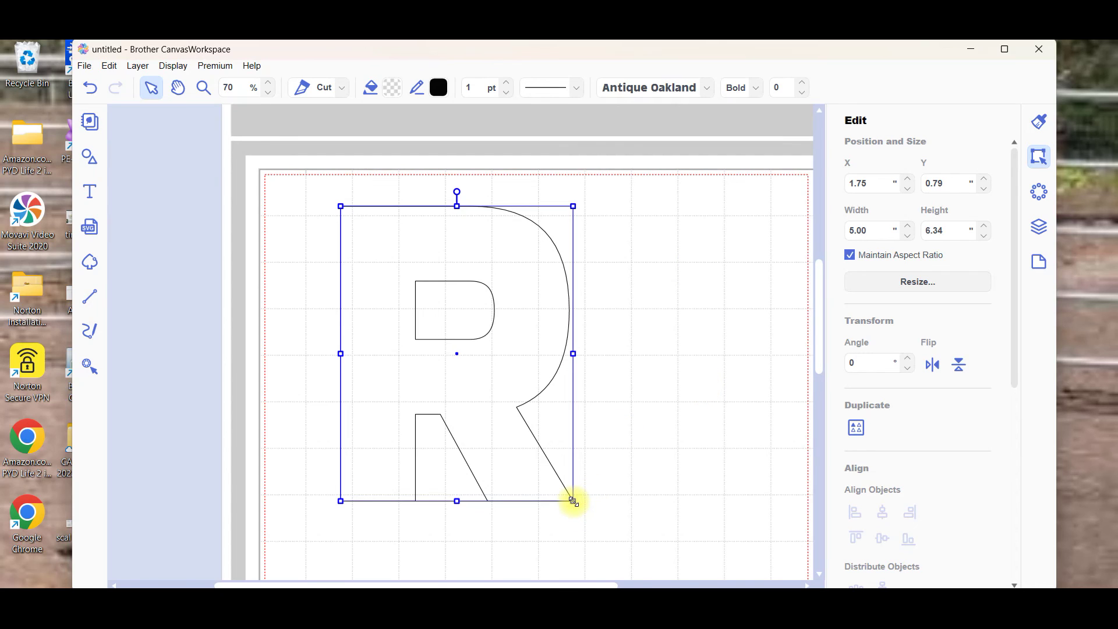
{"action": "mouse_move", "coordinate": [573, 501]}
{"action": "left_mouse_down"}
{"action": "mouse_move", "coordinate": [530, 465]}
{"action": "mouse_move", "coordinate": [572, 514]}
{"action": "left_mouse_up"}
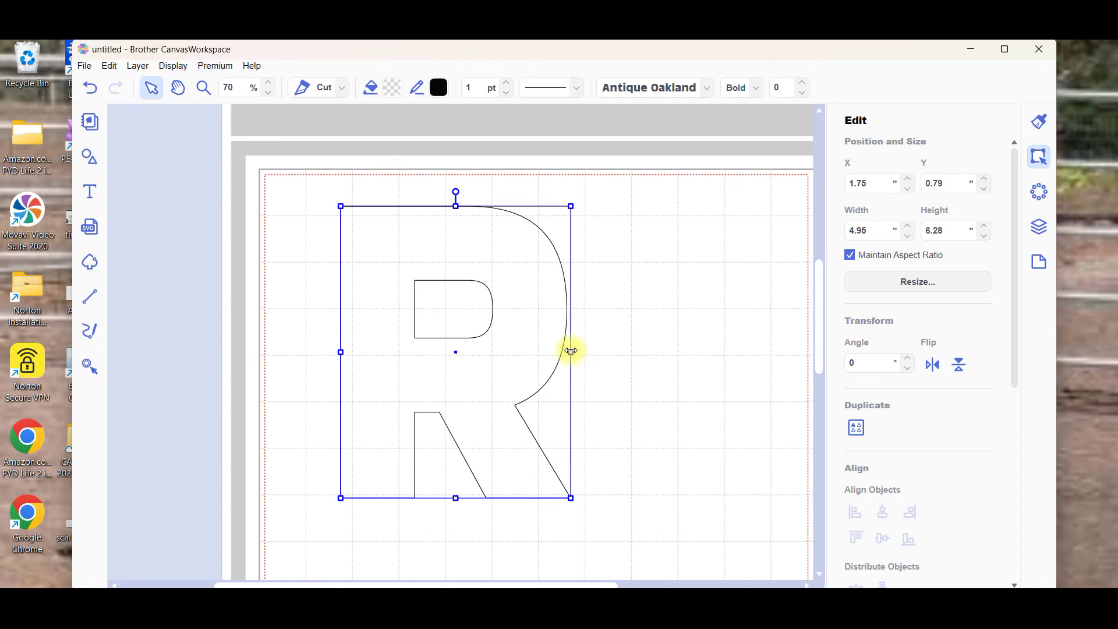
{"action": "mouse_move", "coordinate": [571, 351]}
{"action": "left_mouse_down"}
{"action": "mouse_move", "coordinate": [600, 350]}
{"action": "mouse_move", "coordinate": [589, 350]}
{"action": "left_mouse_up"}
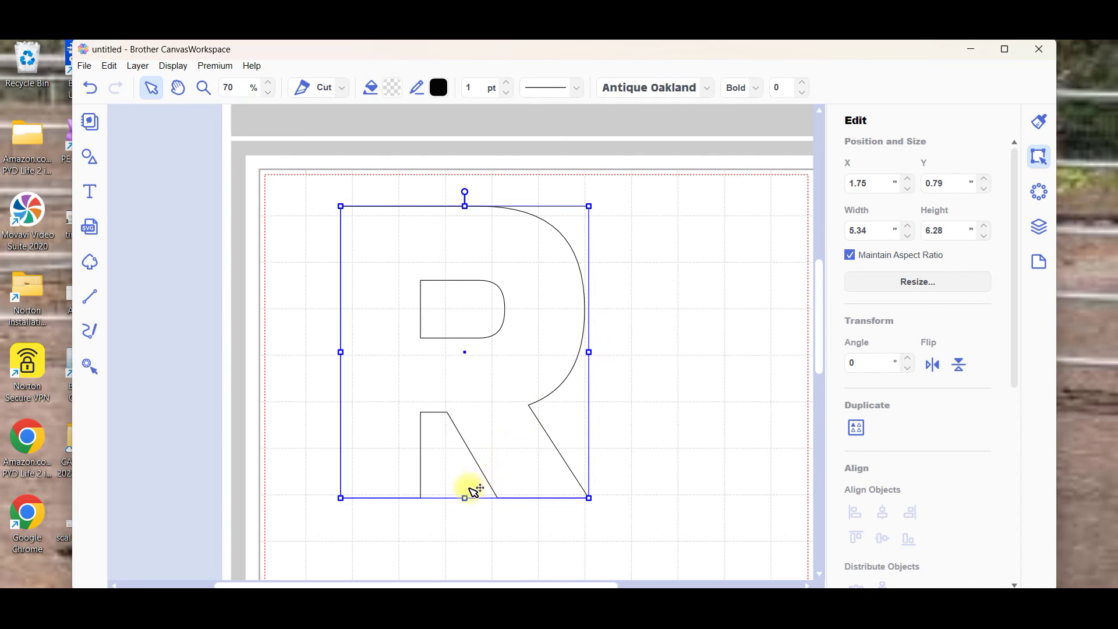